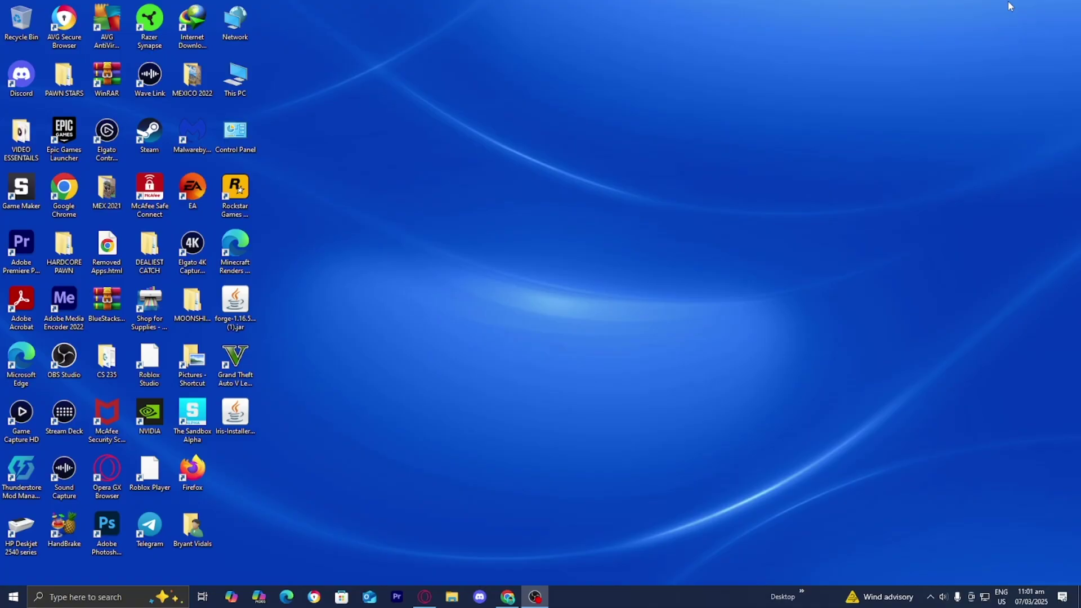
Switch to the Chrome window showing the Google results for 'vmware'
key("alt+Tab")
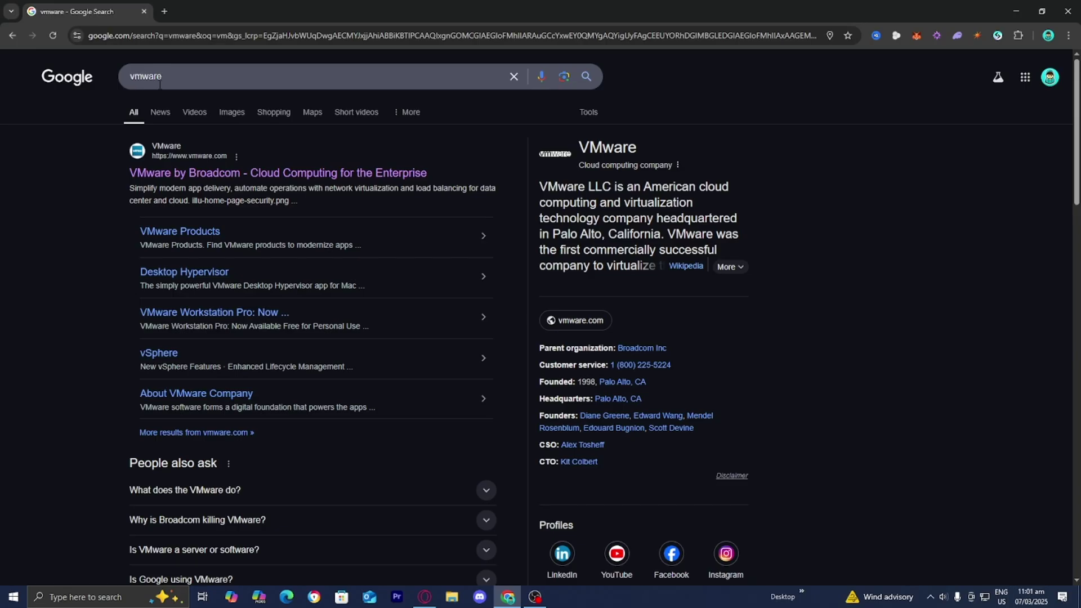
Open the official vmware.com site from the results and search it for 'desk'
left_click(228, 172)
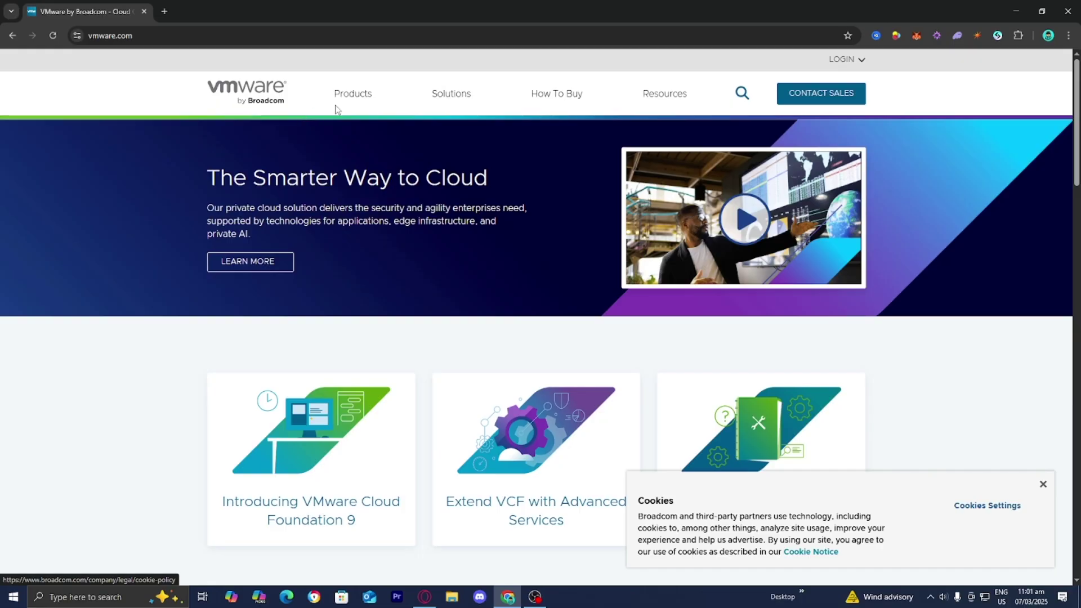
left_click(358, 100)
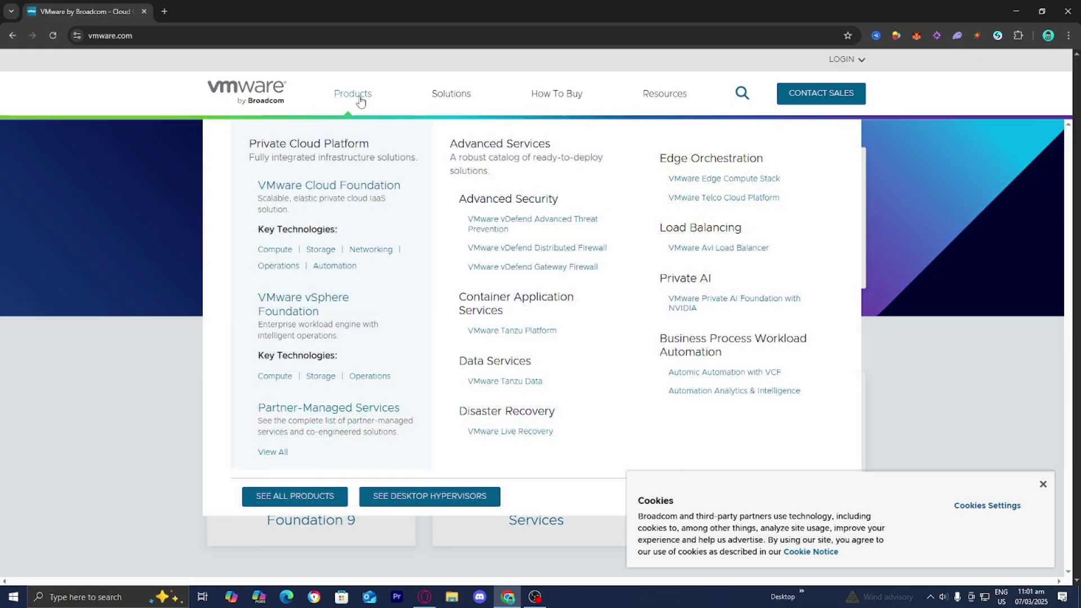
left_click(743, 94)
left_click(495, 135)
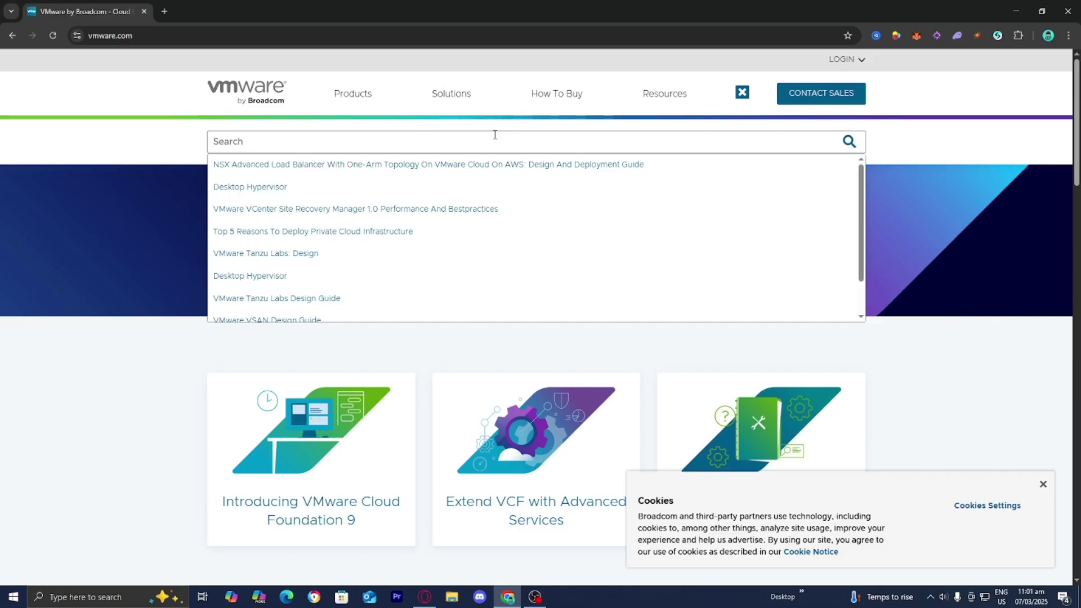
type("desk")
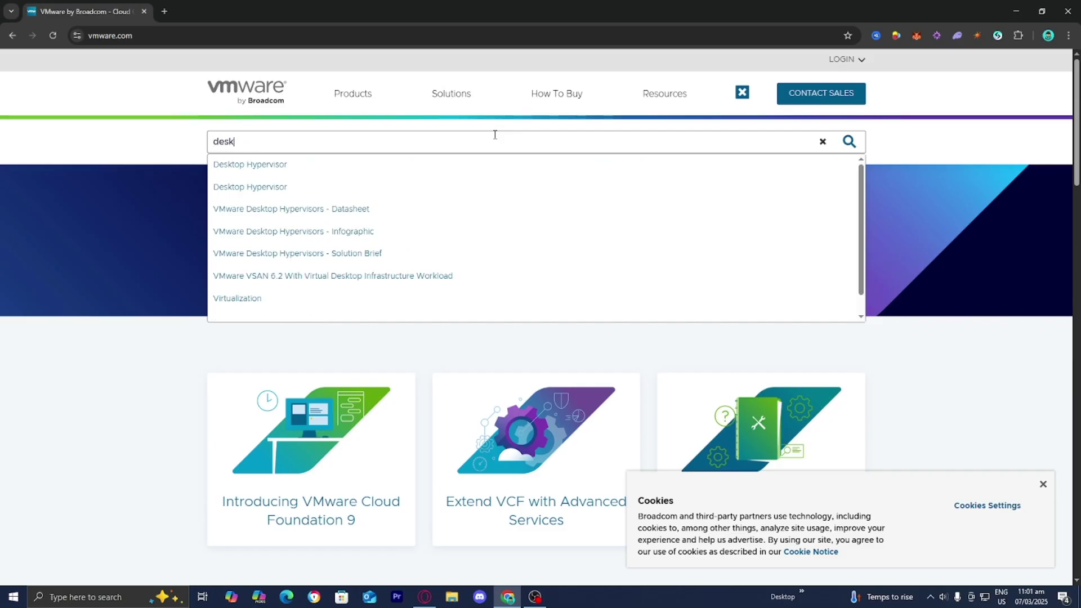
Open the Desktop Hypervisor page and its Workstation and Fusion details, showing Workstation Pro for PC
left_click(493, 167)
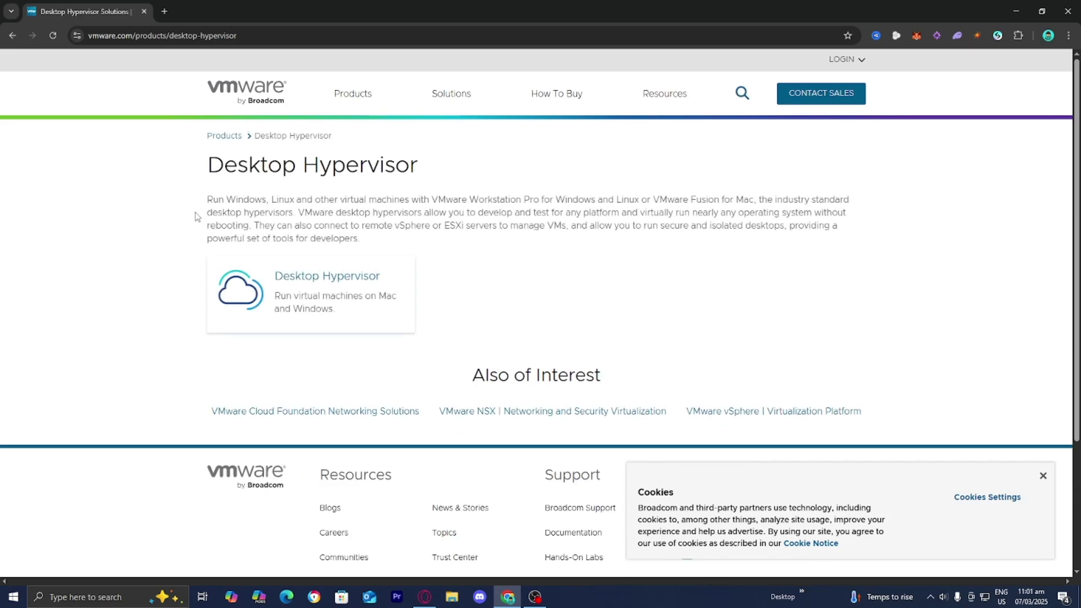
left_click(336, 284)
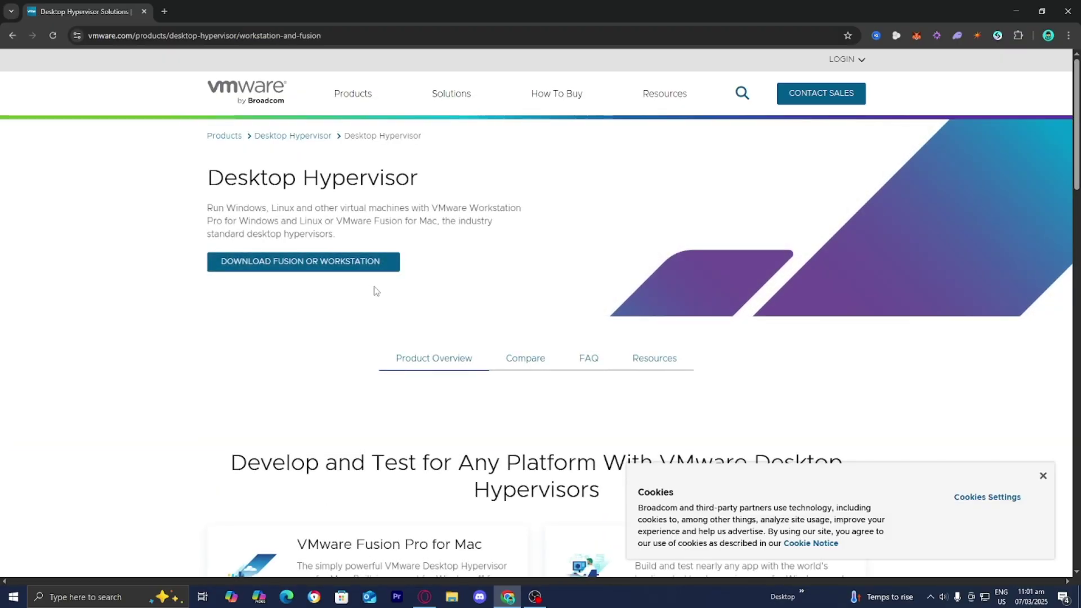
scroll(482, 275, "down", 5)
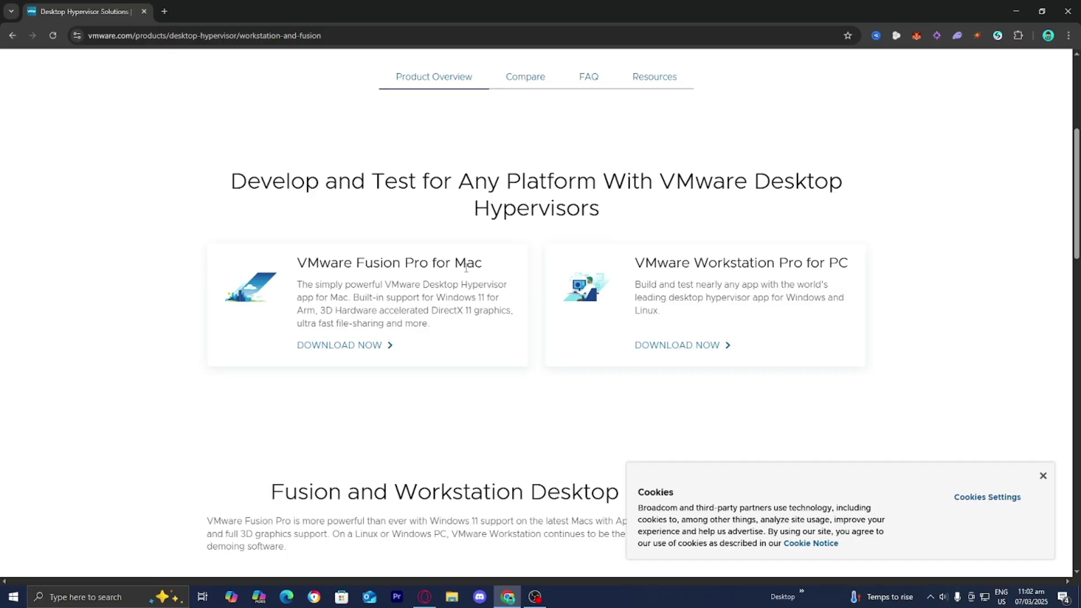
Start registering a new Broadcom account via Workstation Pro's DOWNLOAD NOW link
left_click(692, 352)
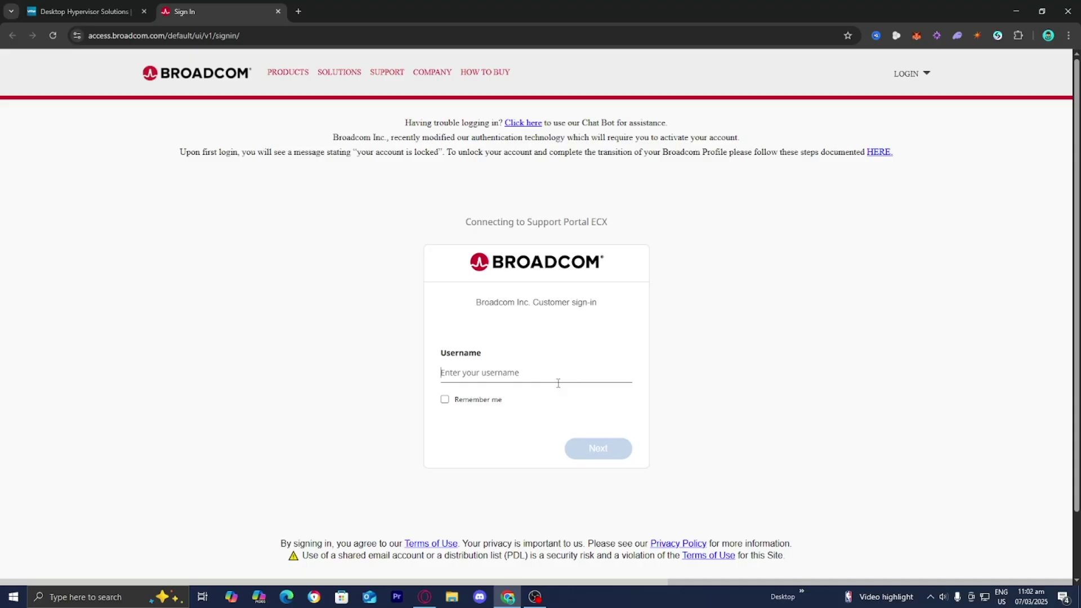
left_click(907, 74)
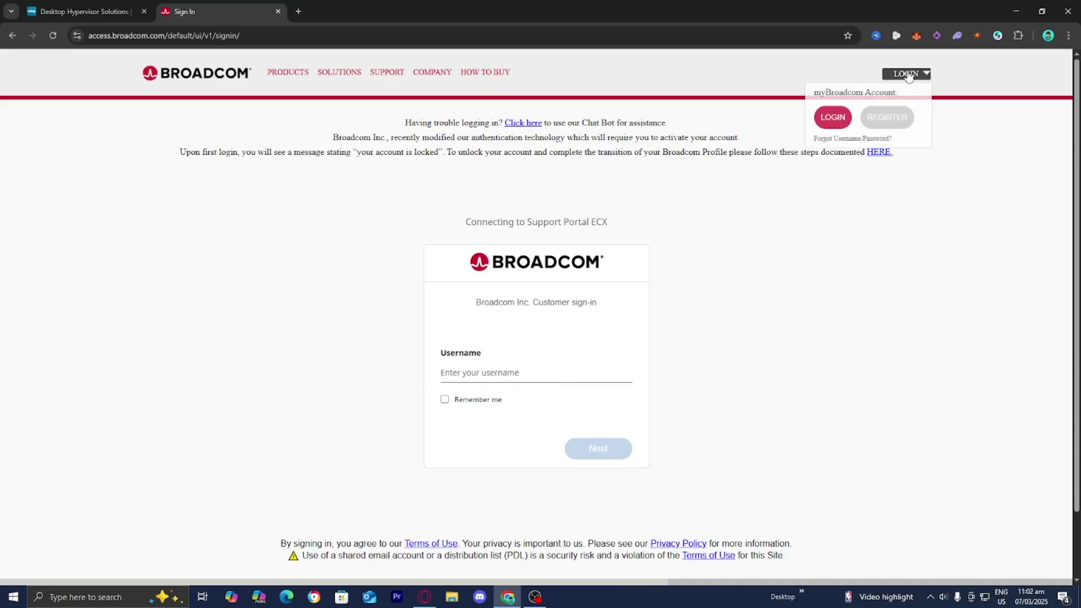
left_click(892, 117)
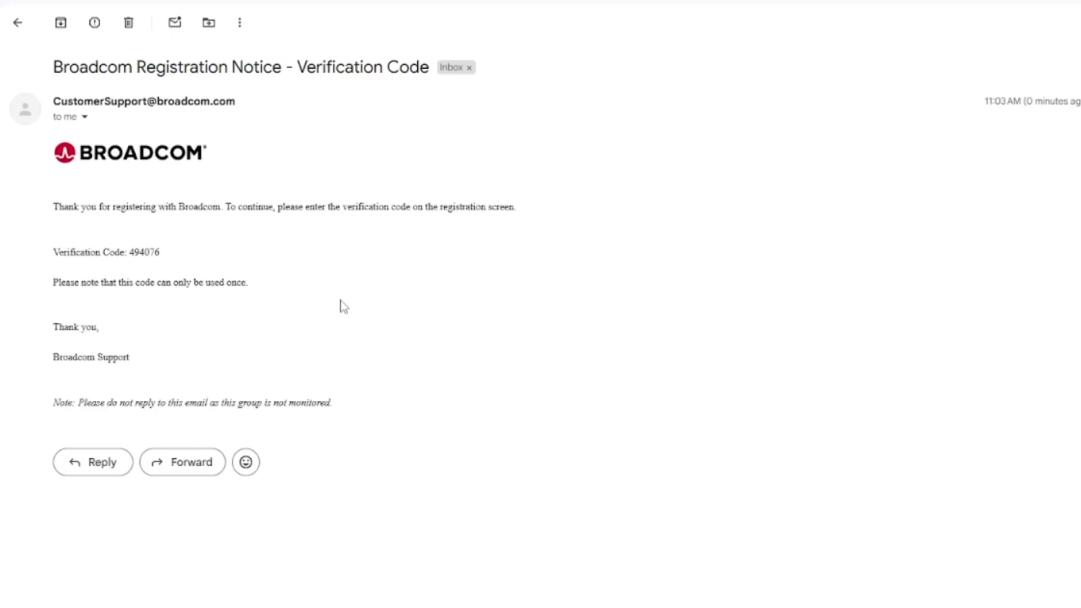
Copy the verification code from the Broadcom Registration Notice email
double_click(145, 252)
right_click(145, 253)
left_click(164, 274)
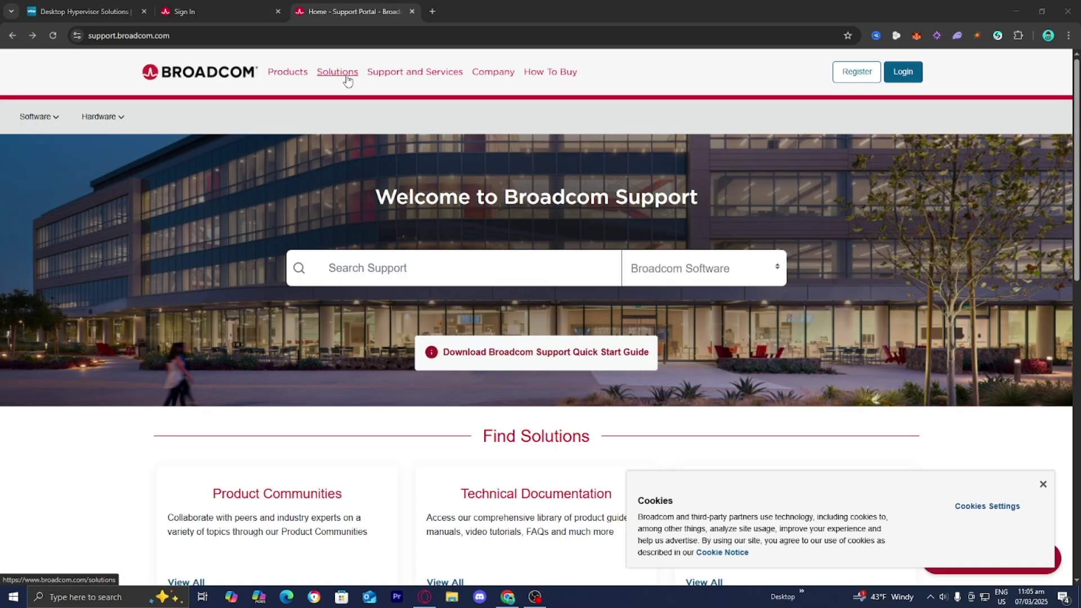
Return to the Broadcom sign-in tab and open the Free Software Downloads list
left_click(237, 5)
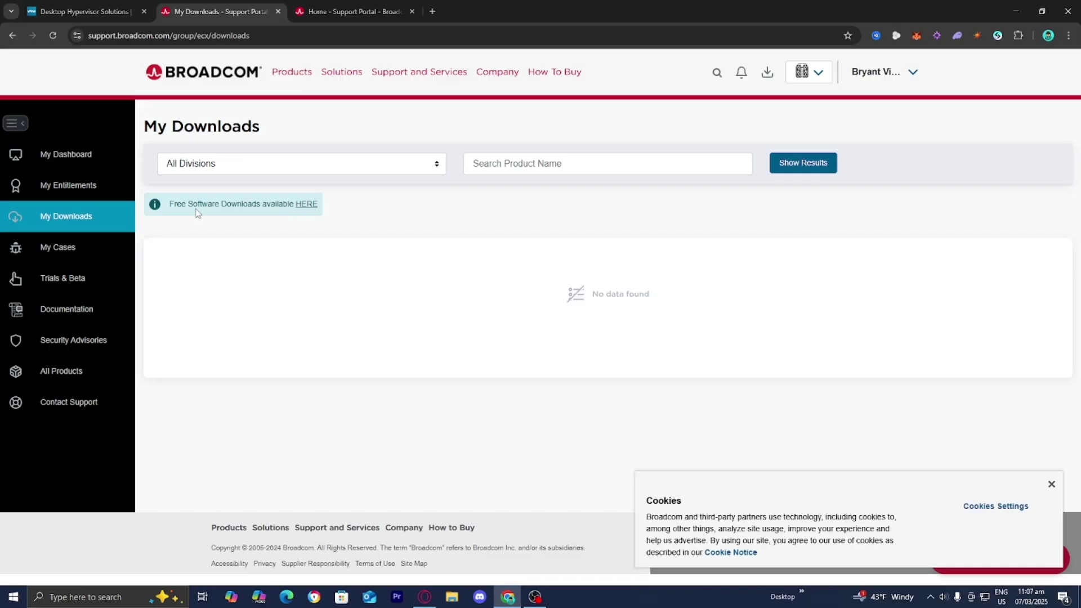
left_click(306, 206)
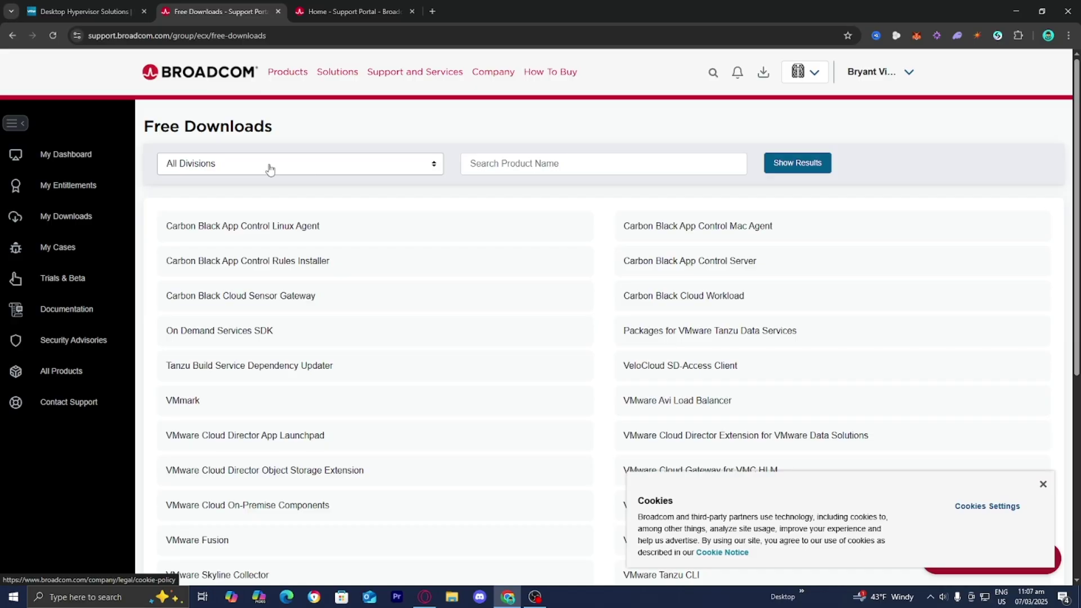
Find 'vmware work' on the Free Downloads page and open VMware Workstation Pro
key("ctrl+f")
type("vmware work")
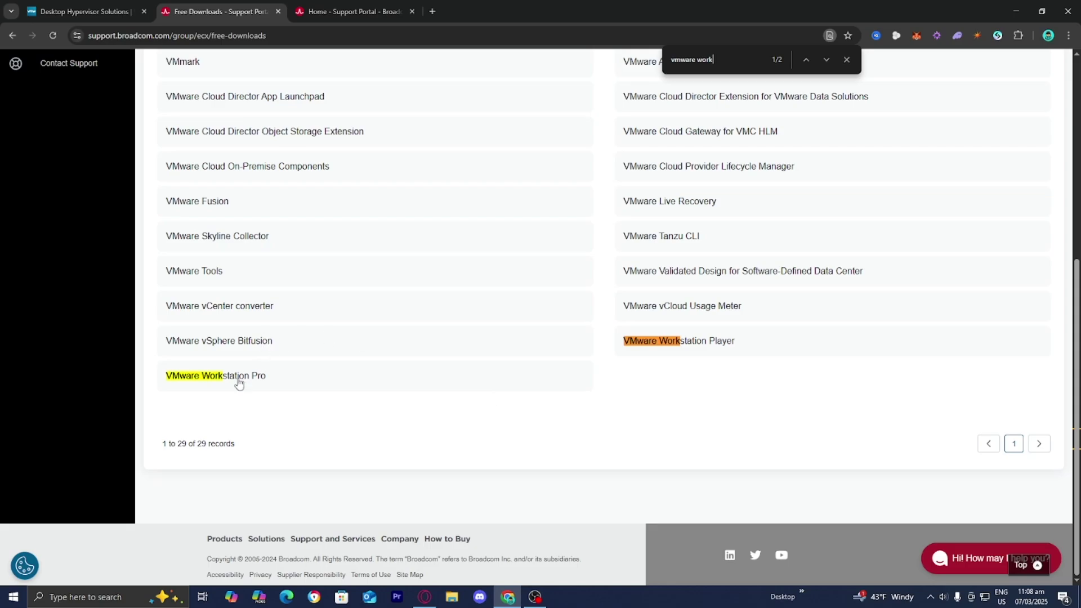
left_click(239, 382)
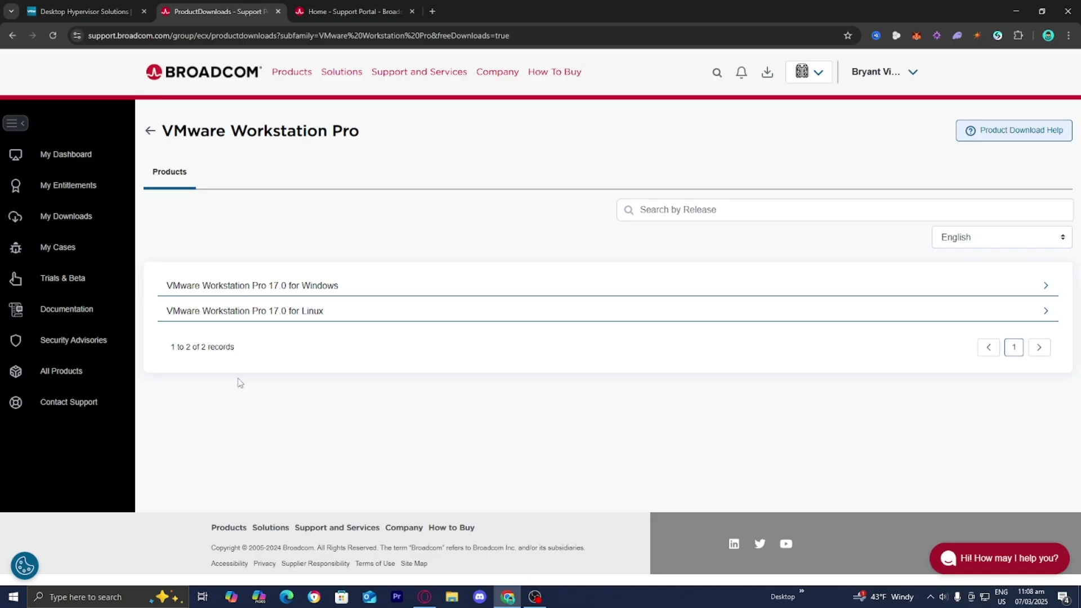
Open Workstation Pro 17.0 for Windows release 17.6.3, accept the terms, and confirm download verification
left_click(290, 289)
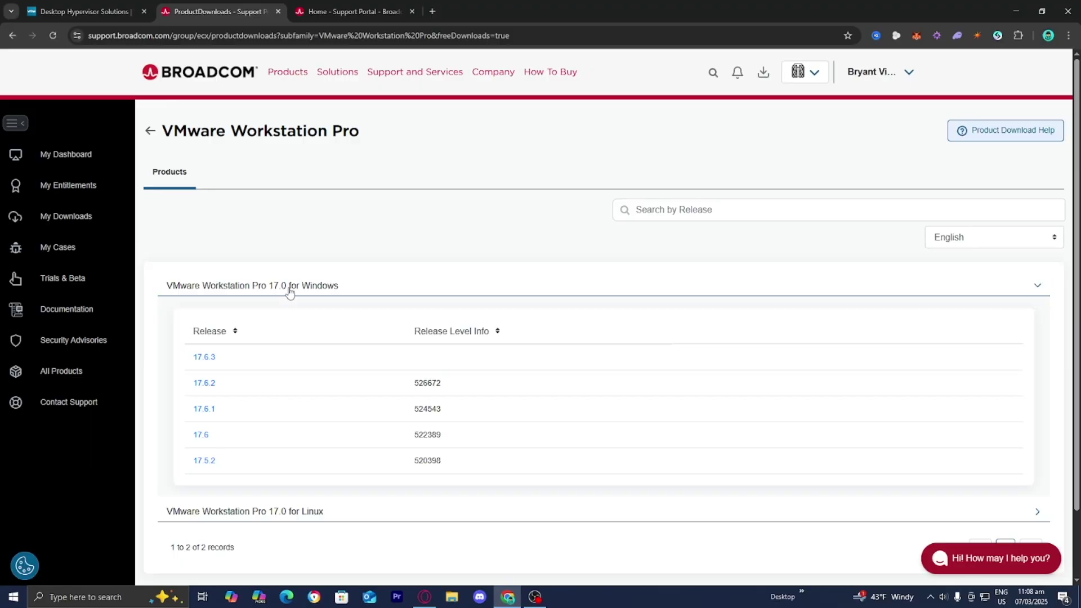
left_click(206, 358)
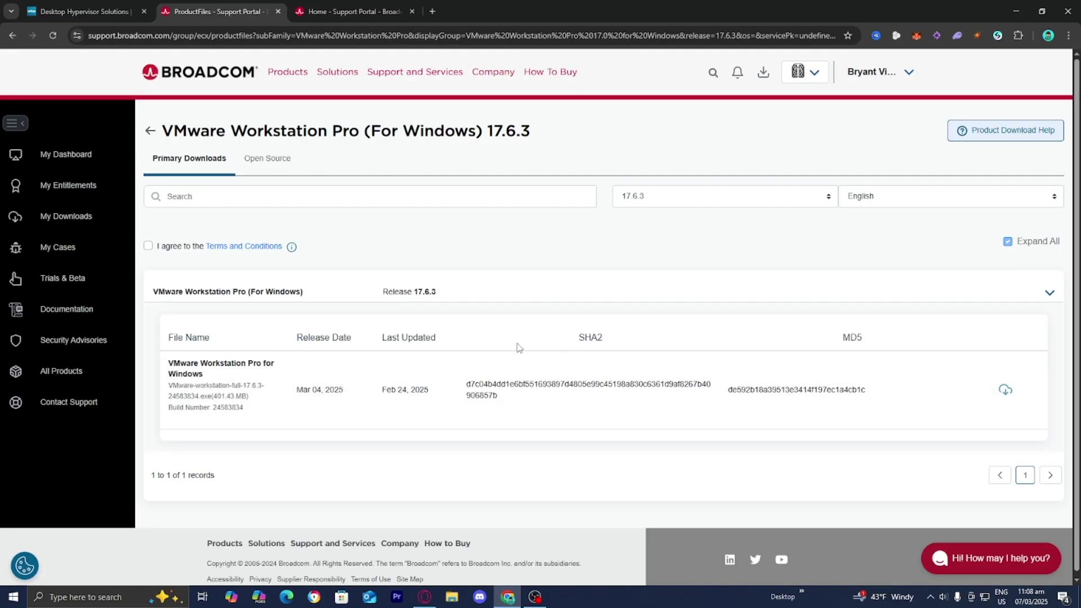
left_click(148, 246)
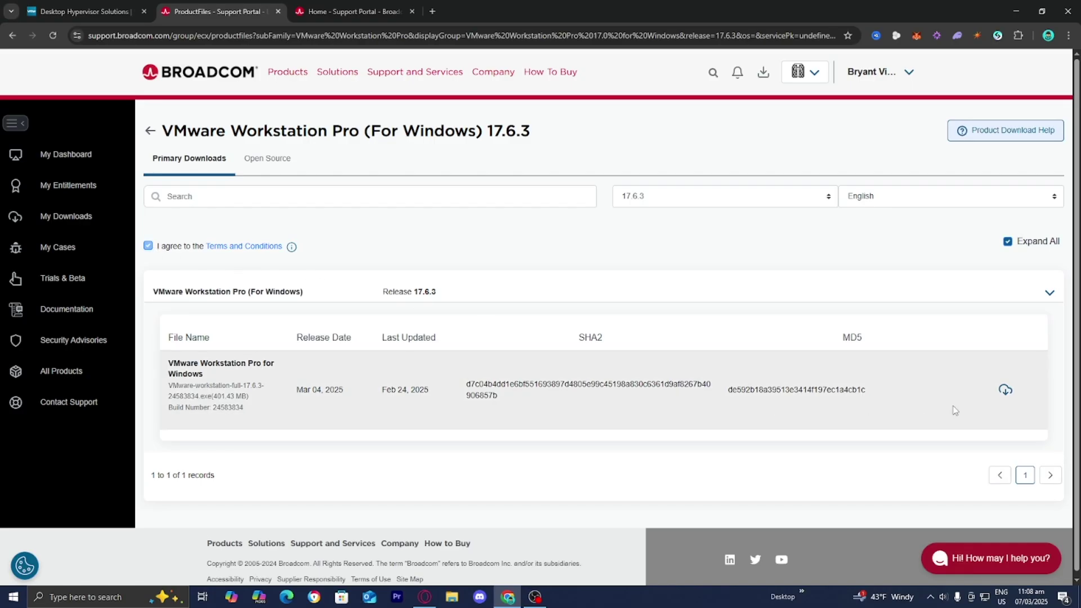
left_click(997, 396)
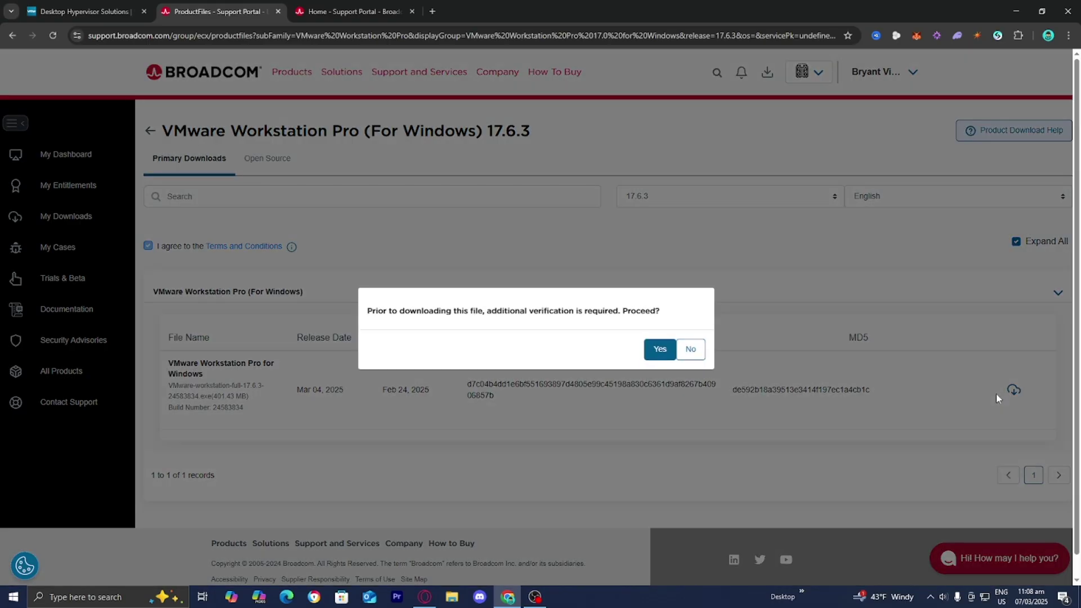
left_click(660, 349)
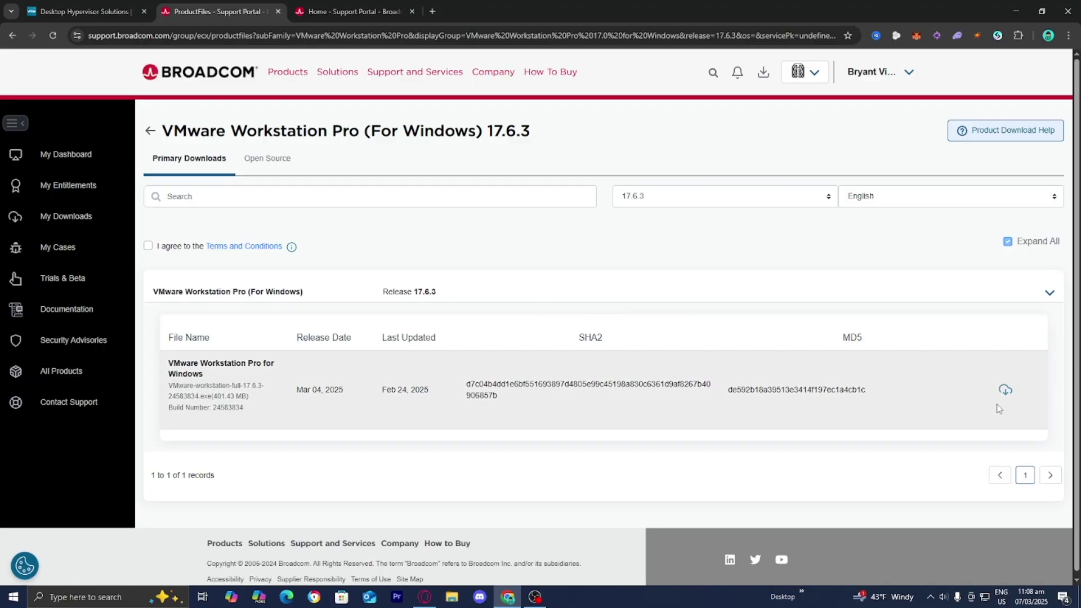
Download the 17.6.3 installer as an unverified file, then run it from download history
left_click(1005, 390)
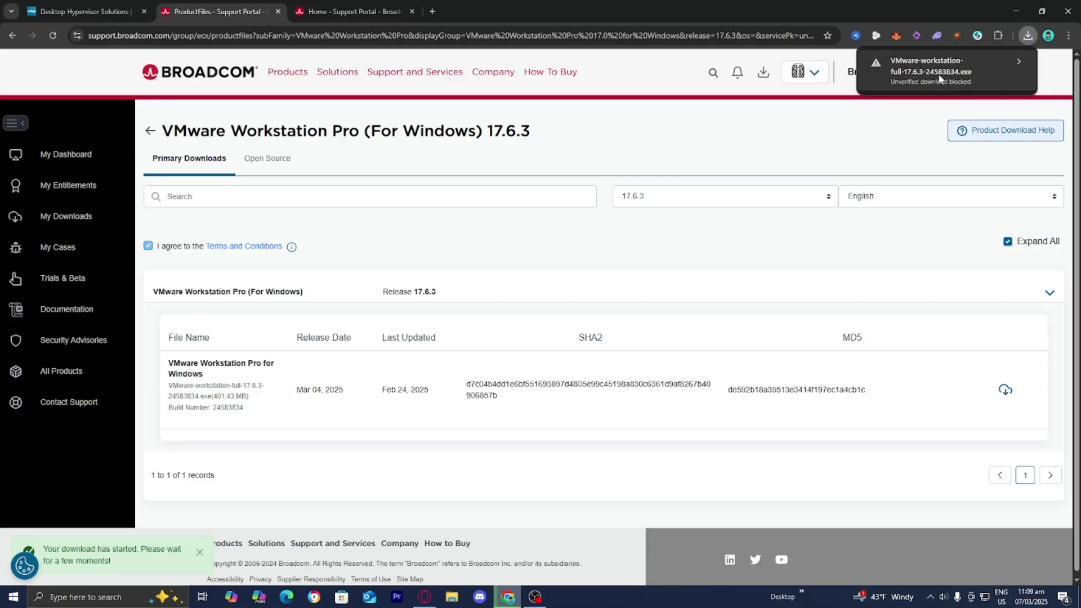
left_click(963, 79)
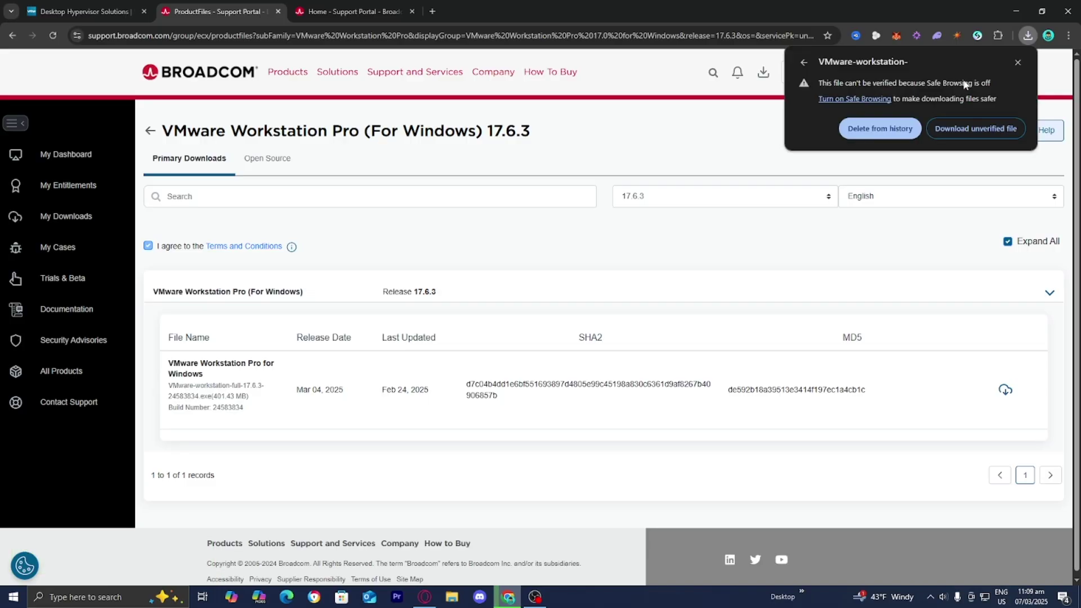
left_click(971, 127)
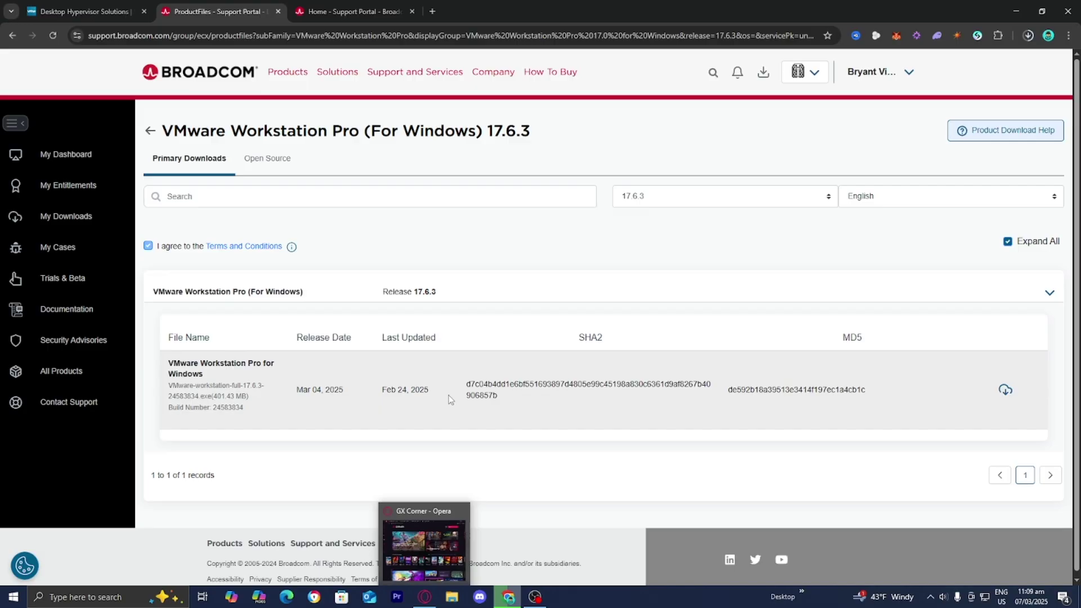
left_click(1029, 37)
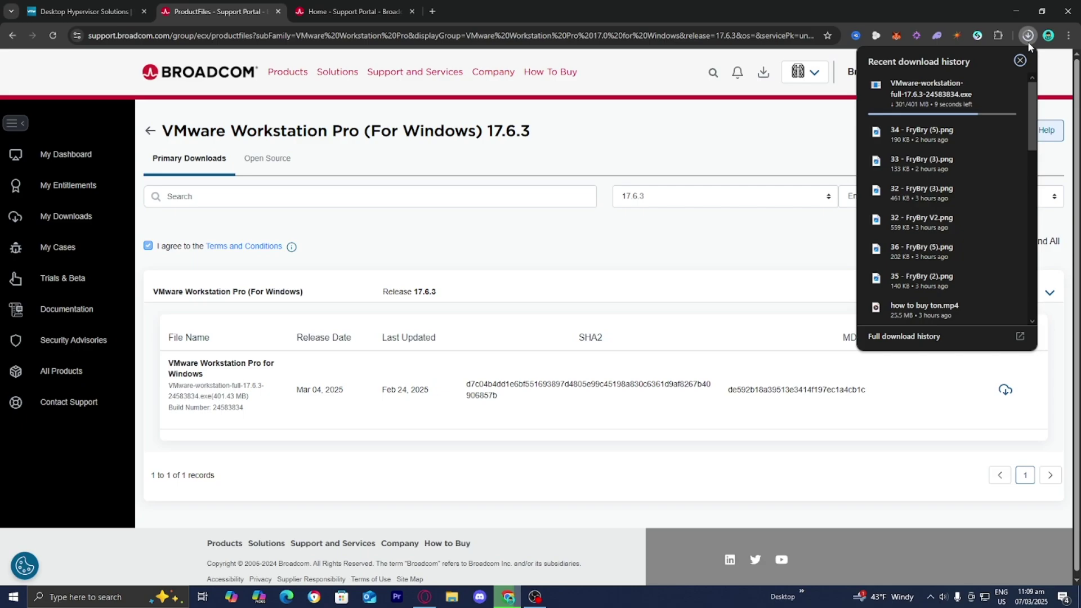
left_click(928, 94)
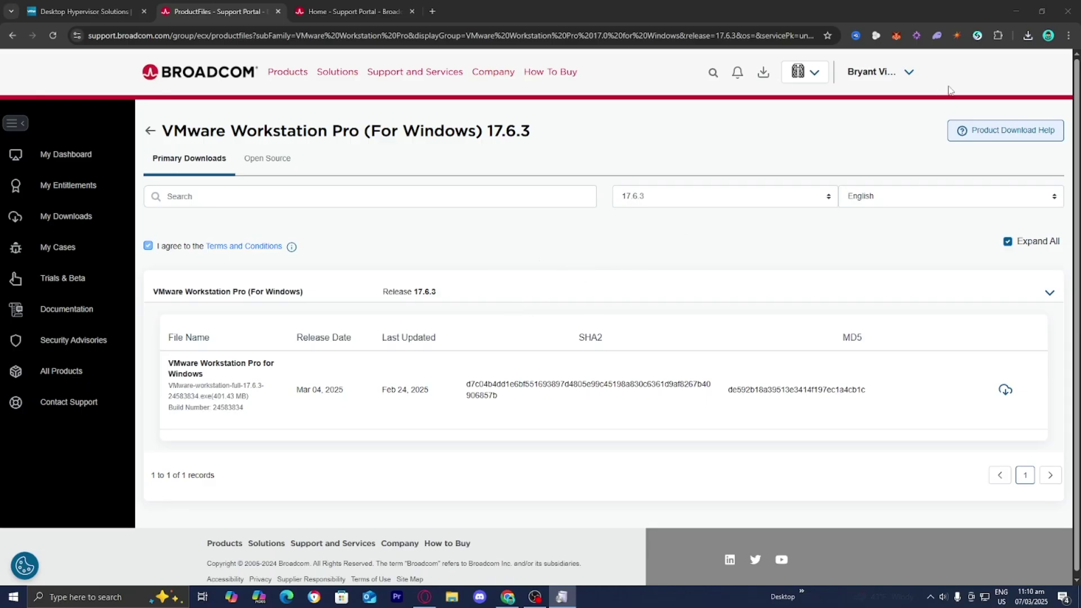
Bring up the installer, pass the welcome page and accept the licence agreement
left_click(1016, 11)
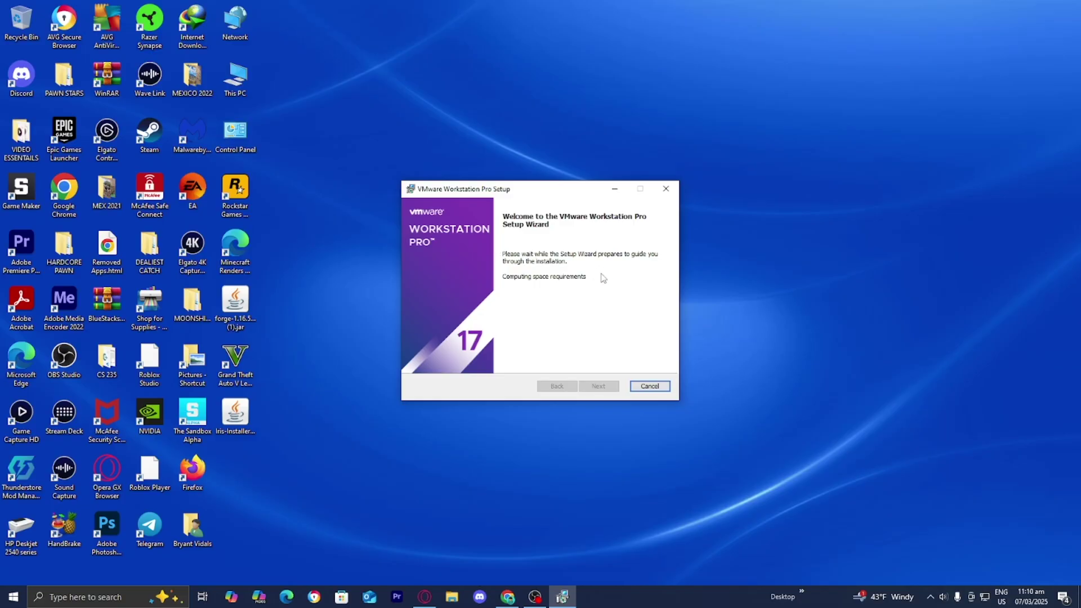
left_click(599, 386)
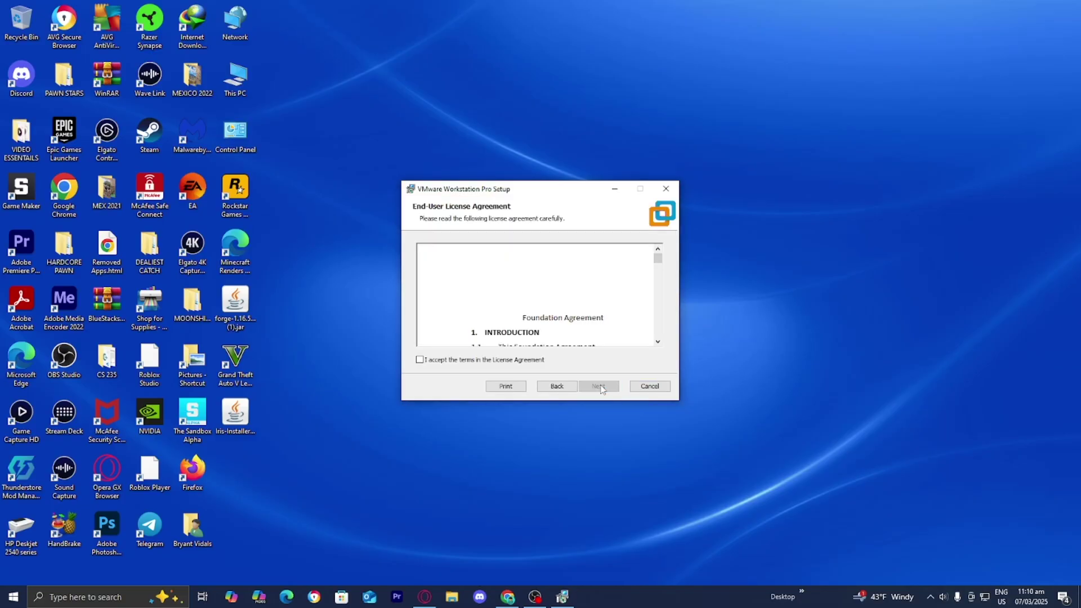
scroll(552, 322, "down", 15)
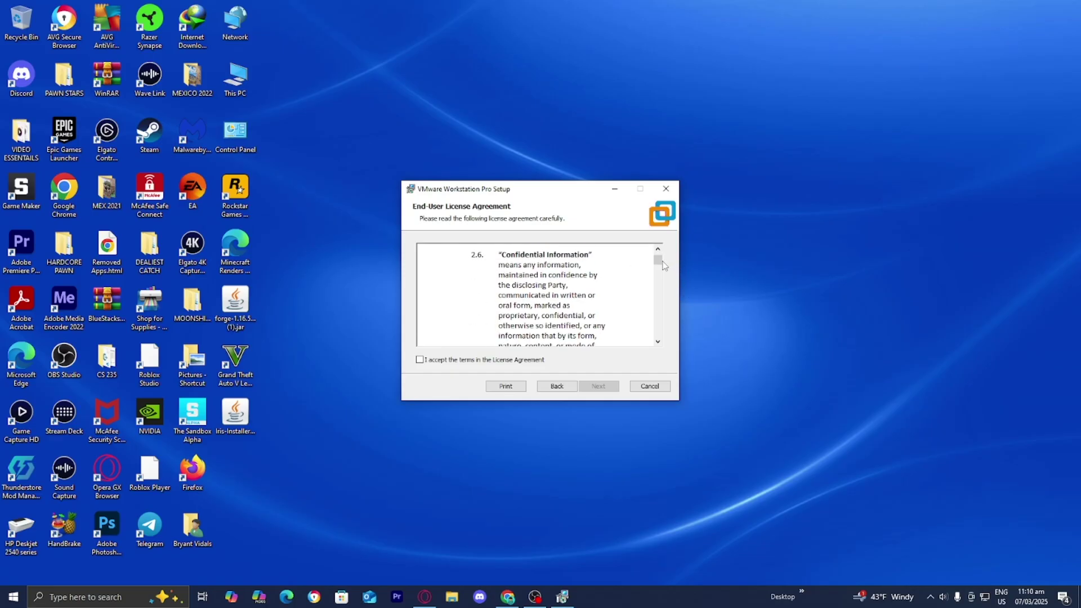
scroll(541, 294, "down", 2)
left_click(479, 361)
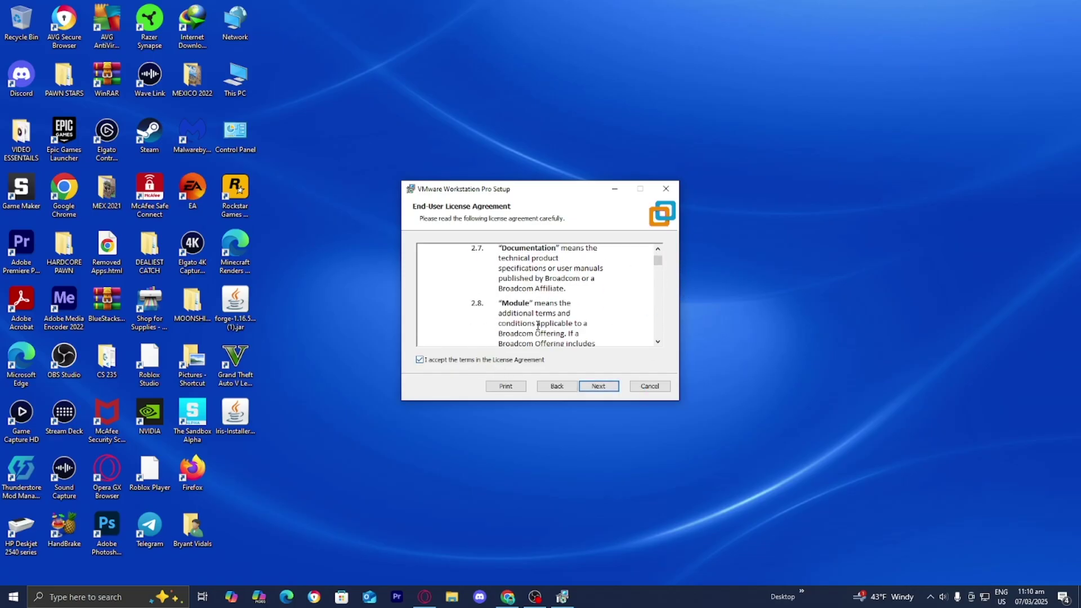
scroll(537, 296, "down", 8)
left_click(601, 386)
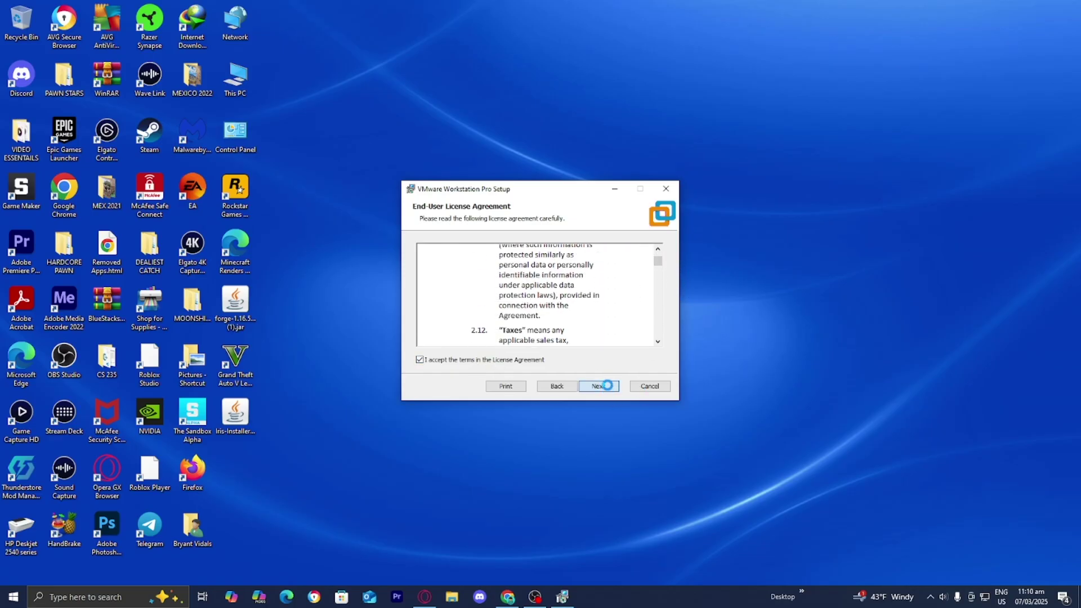
Enable WHP compatibility, keep default folder, update and shortcut settings, and install
left_click(594, 363)
left_click(602, 386)
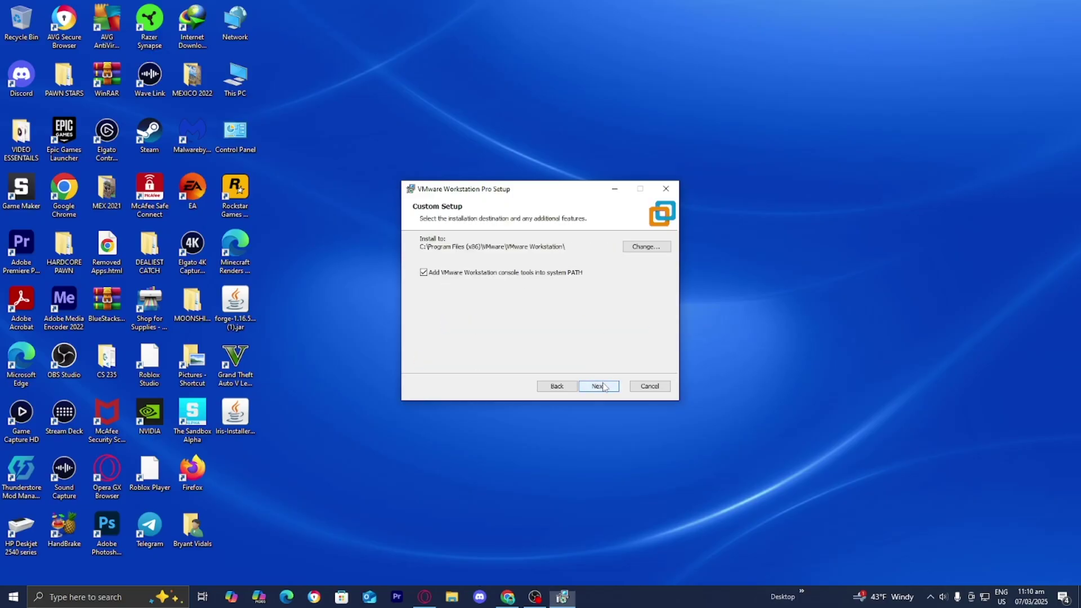
left_click(604, 388)
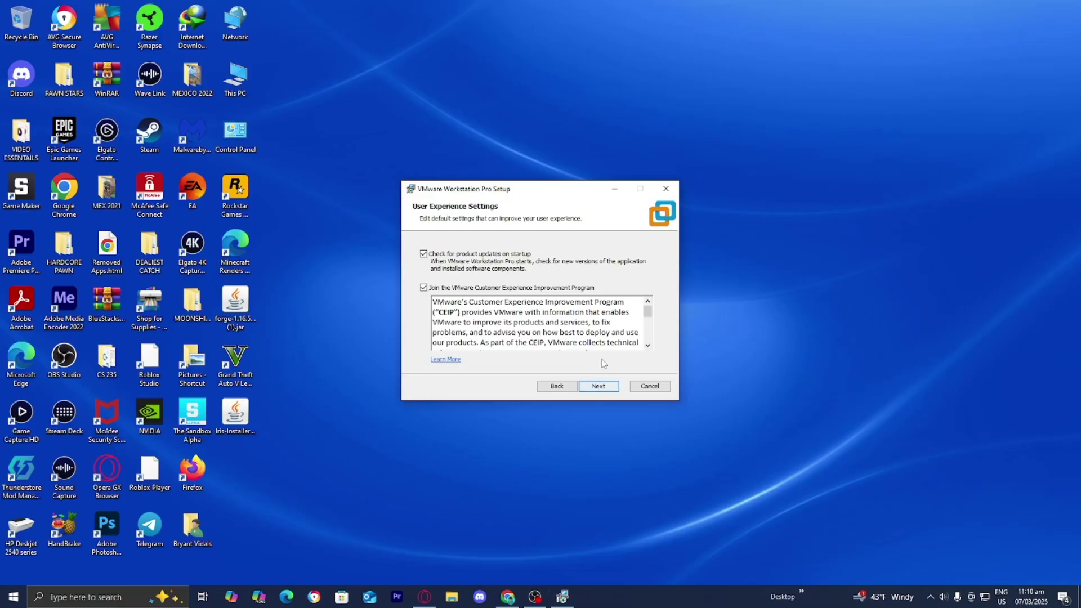
scroll(605, 348, "down", 3)
left_click(609, 391)
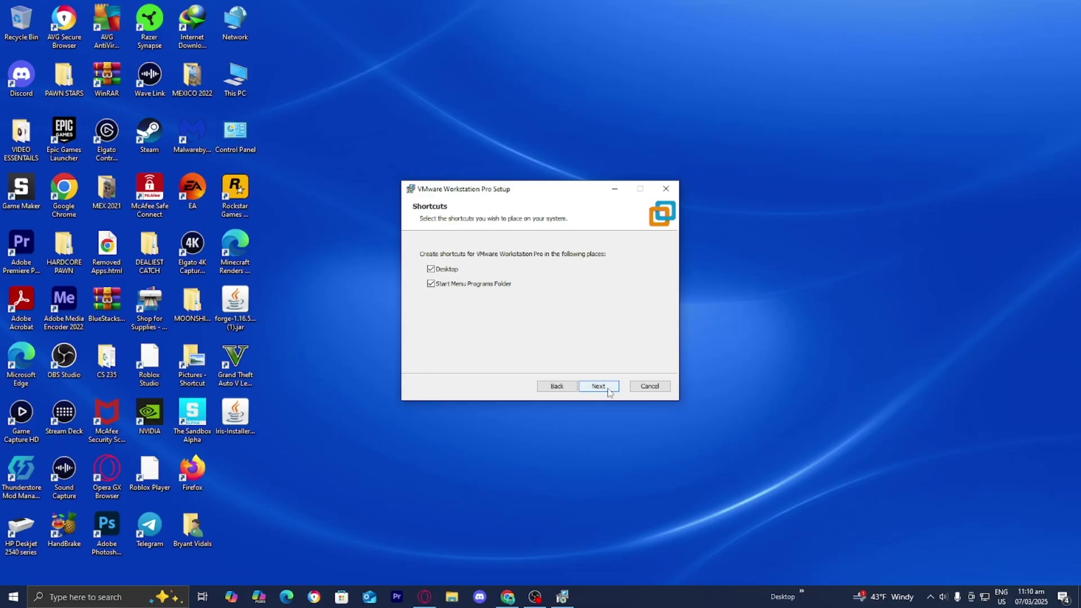
left_click(611, 392)
left_click(609, 393)
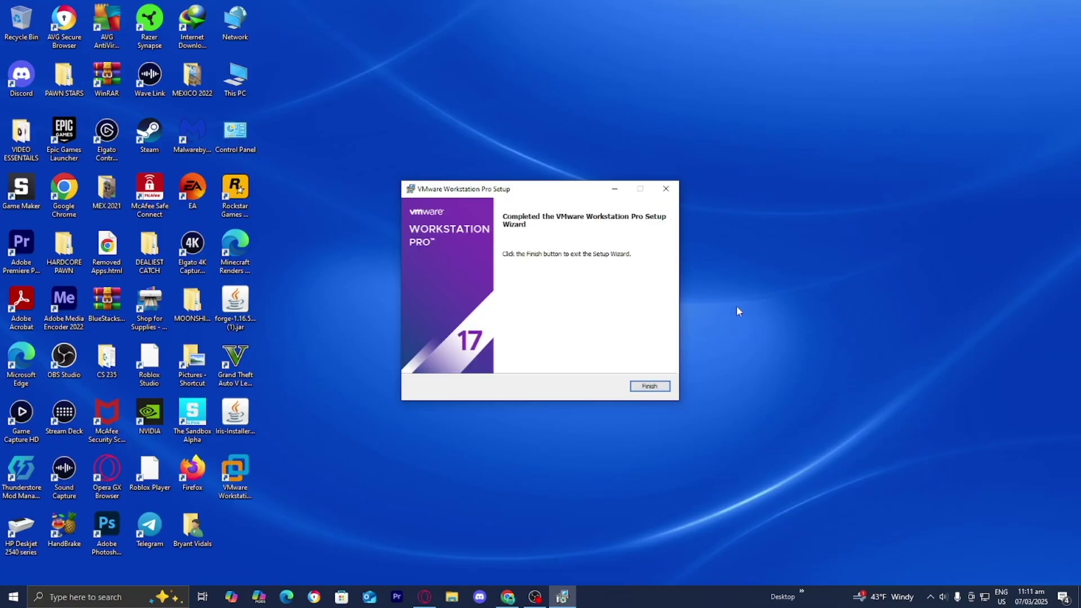
Finish the setup wizard and launch Workstation Pro from its desktop icon
left_click(645, 387)
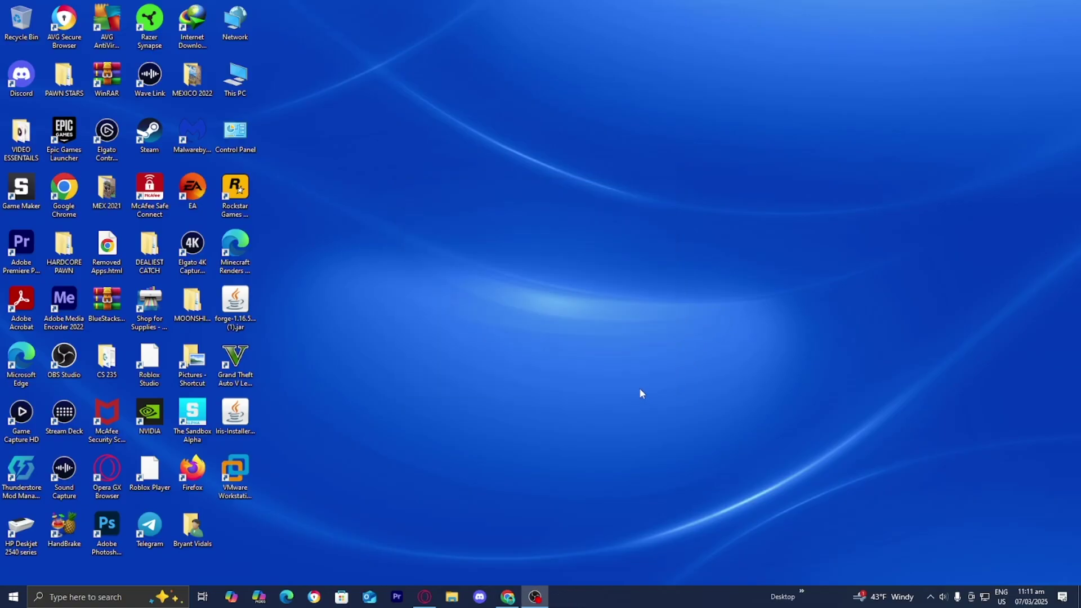
left_click(235, 478)
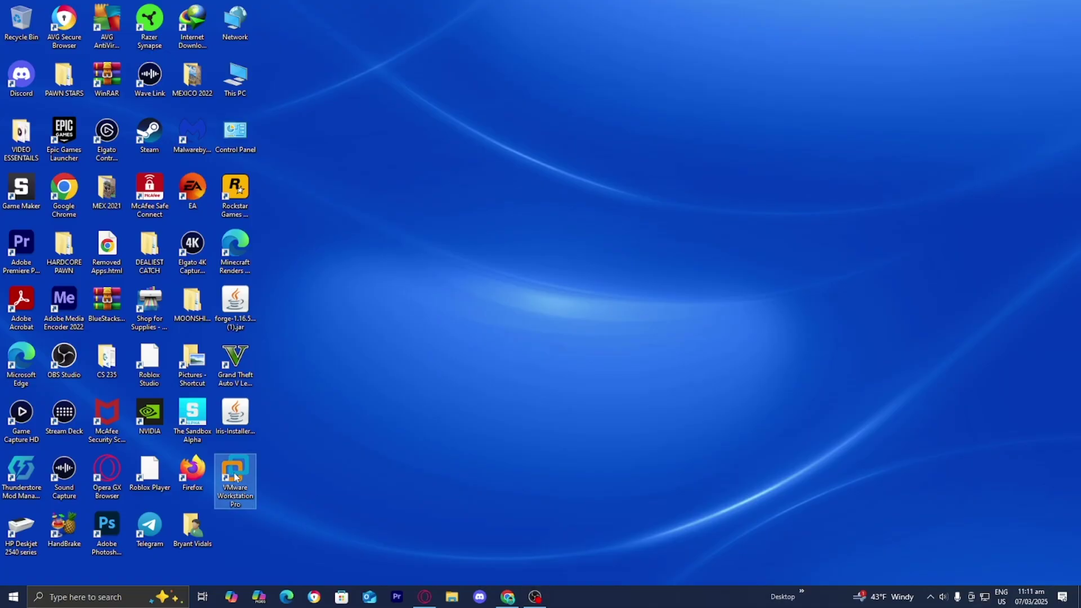